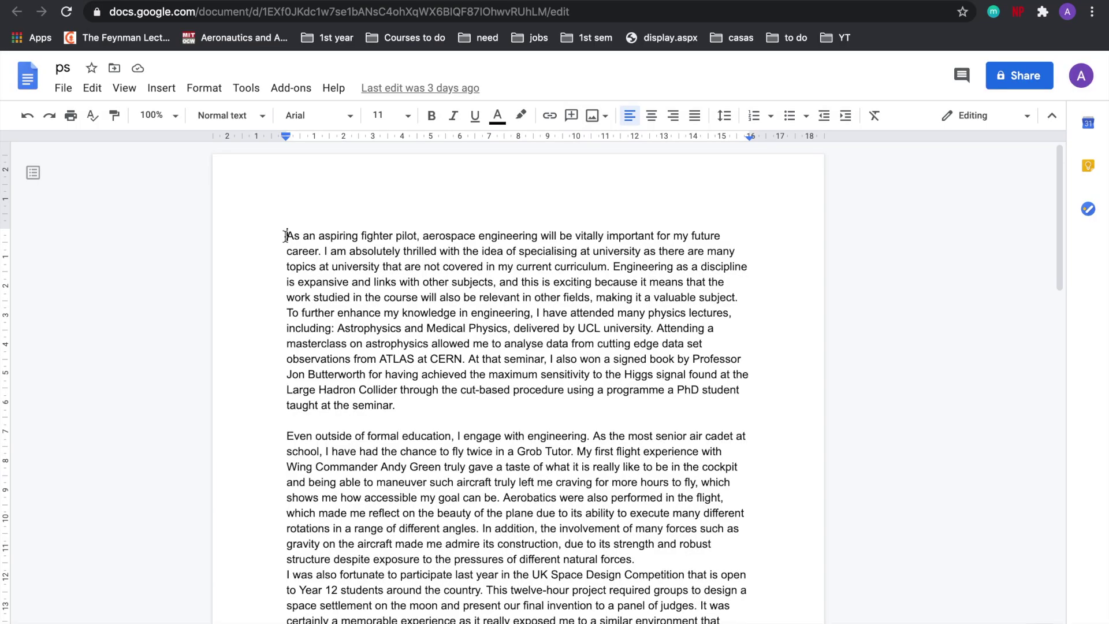
{"action": "left_click_drag", "start_coordinate": [286, 236], "coordinate": [419, 240]}
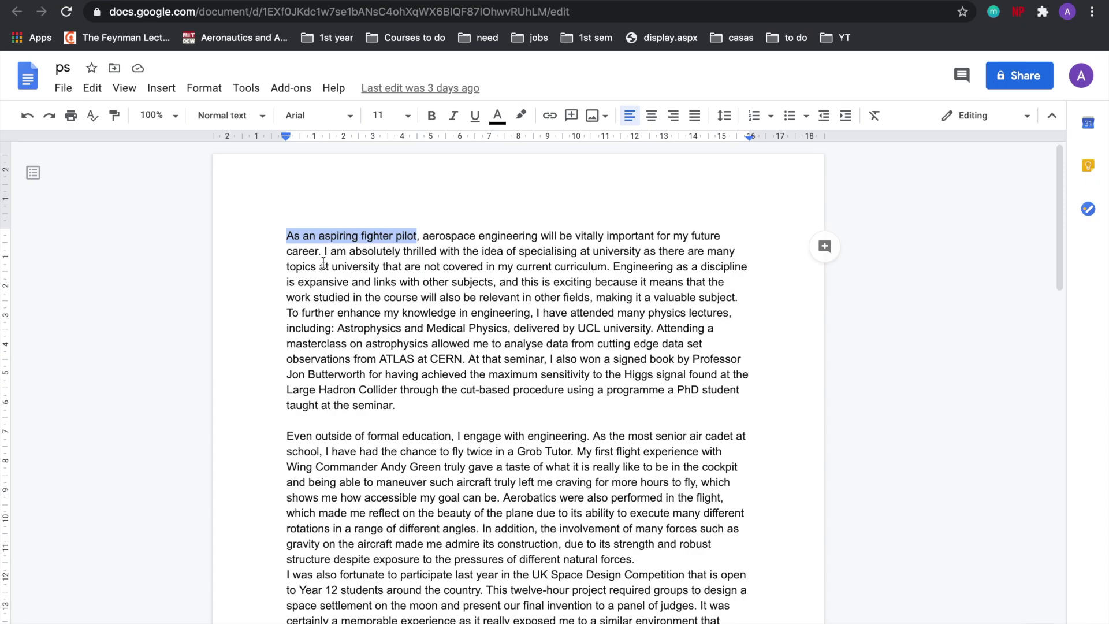
{"action": "left_click", "coordinate": [323, 257]}
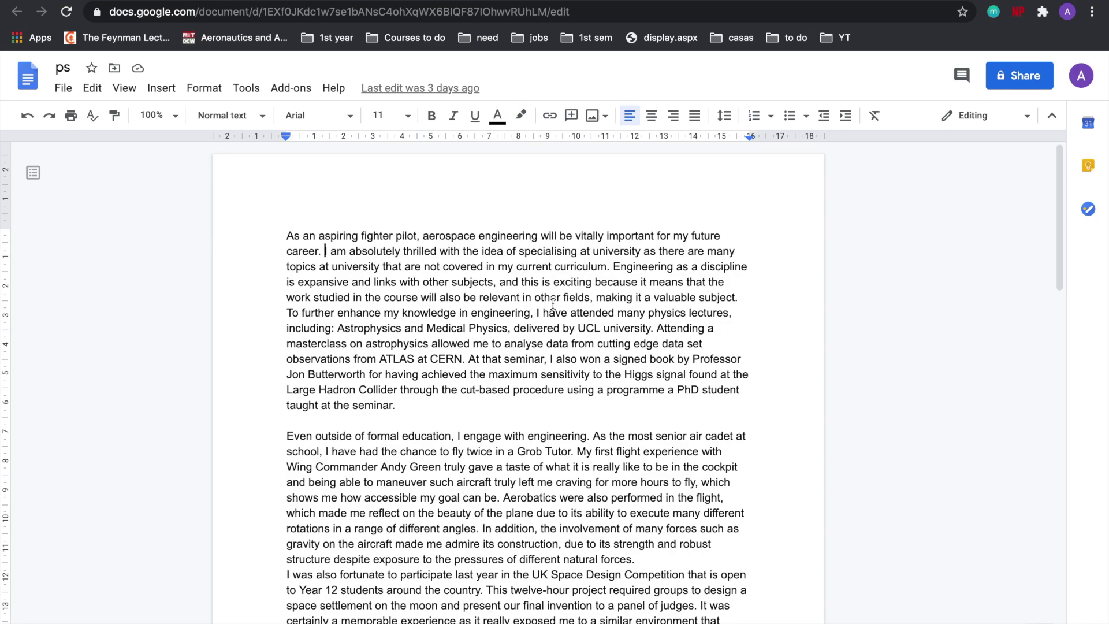
{"action": "scroll", "coordinate": [553, 303], "scroll_direction": "down", "scroll_amount": 2}
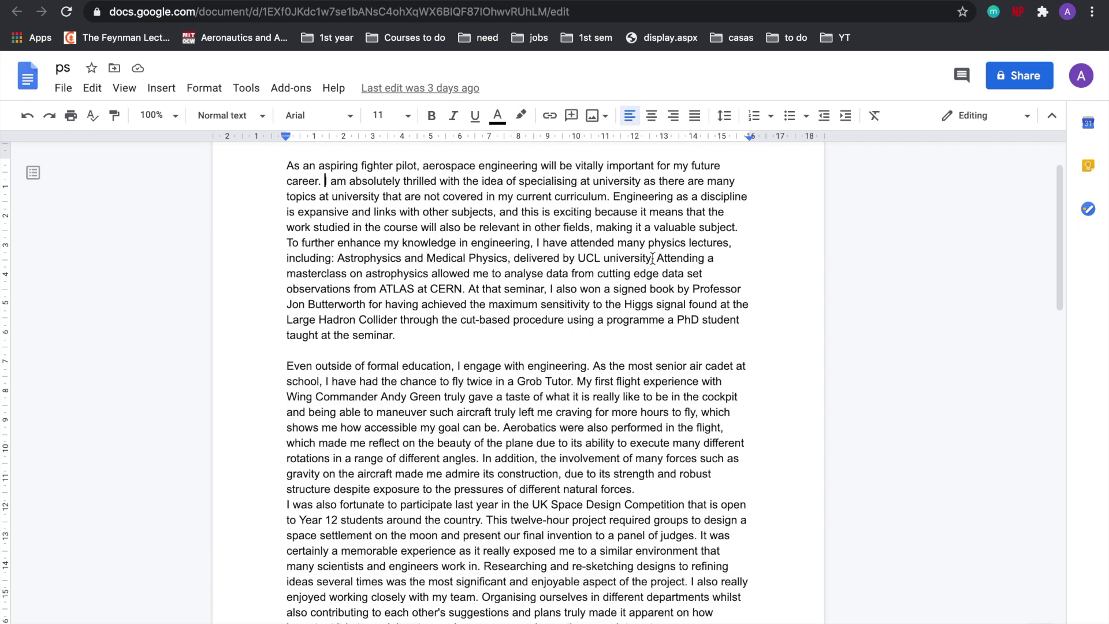
{"action": "scroll", "coordinate": [653, 259], "scroll_direction": "down", "scroll_amount": 3}
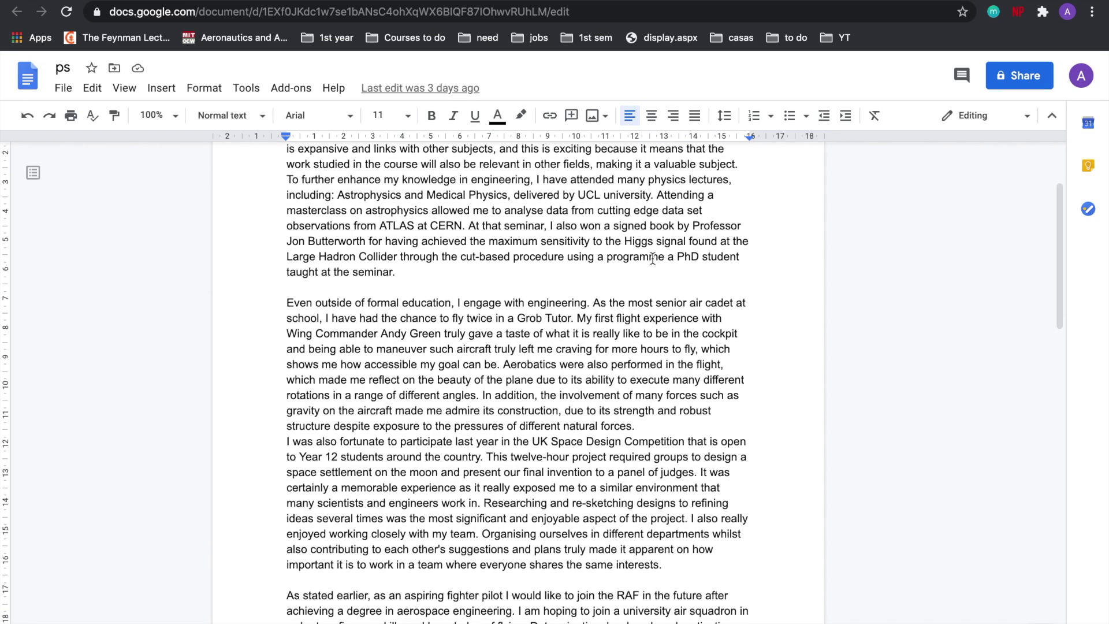
{"action": "scroll", "coordinate": [653, 258], "scroll_direction": "up", "scroll_amount": 3}
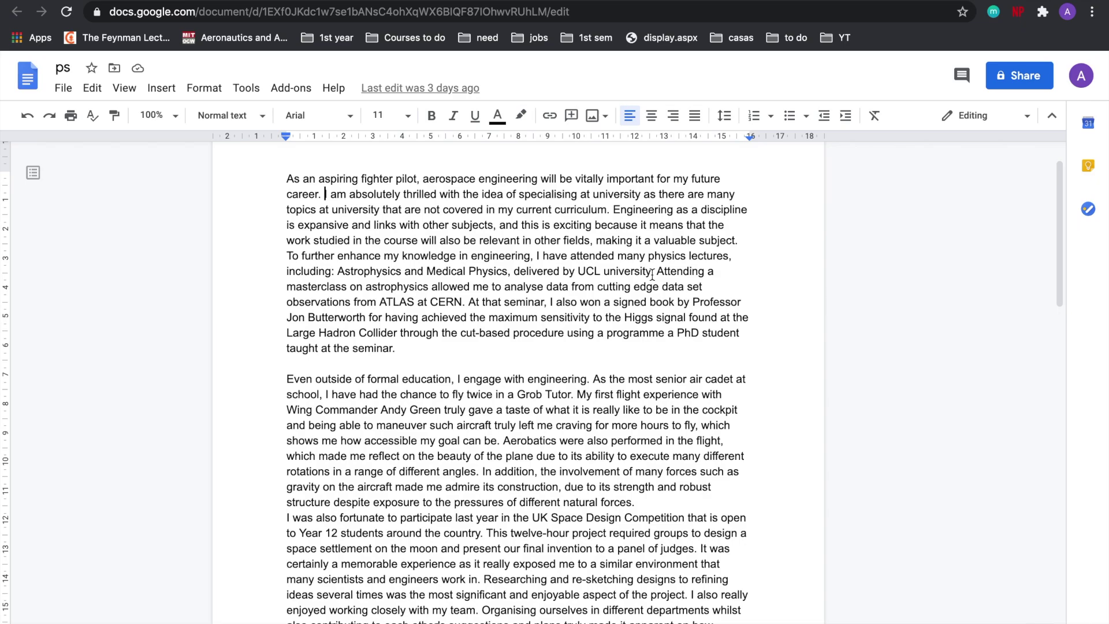
{"action": "scroll", "coordinate": [652, 273], "scroll_direction": "down", "scroll_amount": 1}
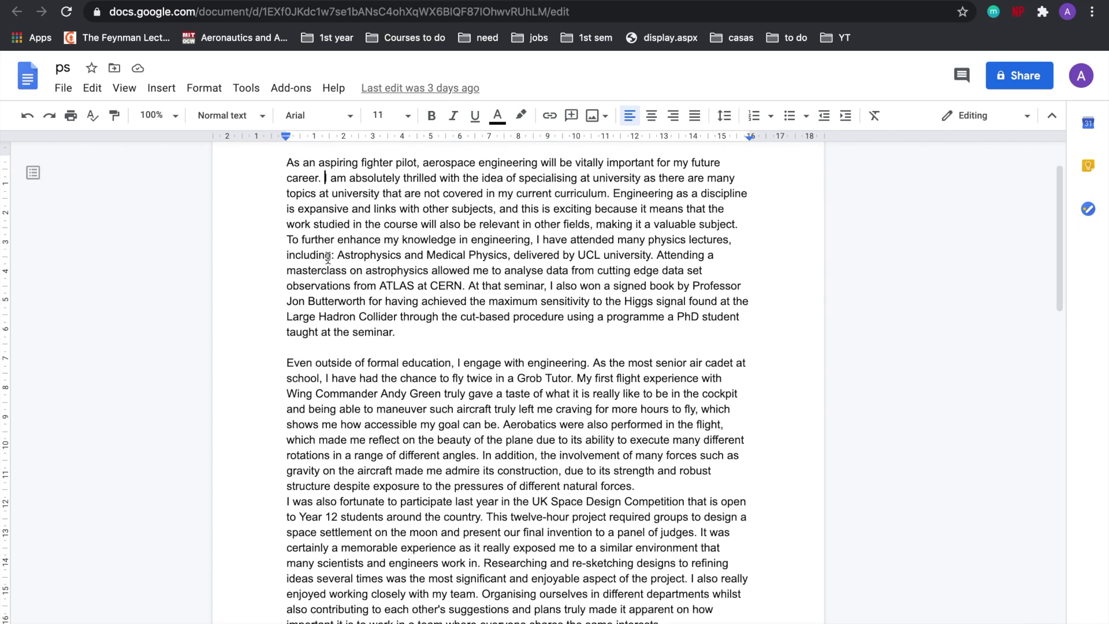
{"action": "mouse_move", "coordinate": [287, 269]}
{"action": "left_mouse_down"}
{"action": "mouse_move", "coordinate": [382, 286]}
{"action": "mouse_move", "coordinate": [430, 272]}
{"action": "left_mouse_up"}
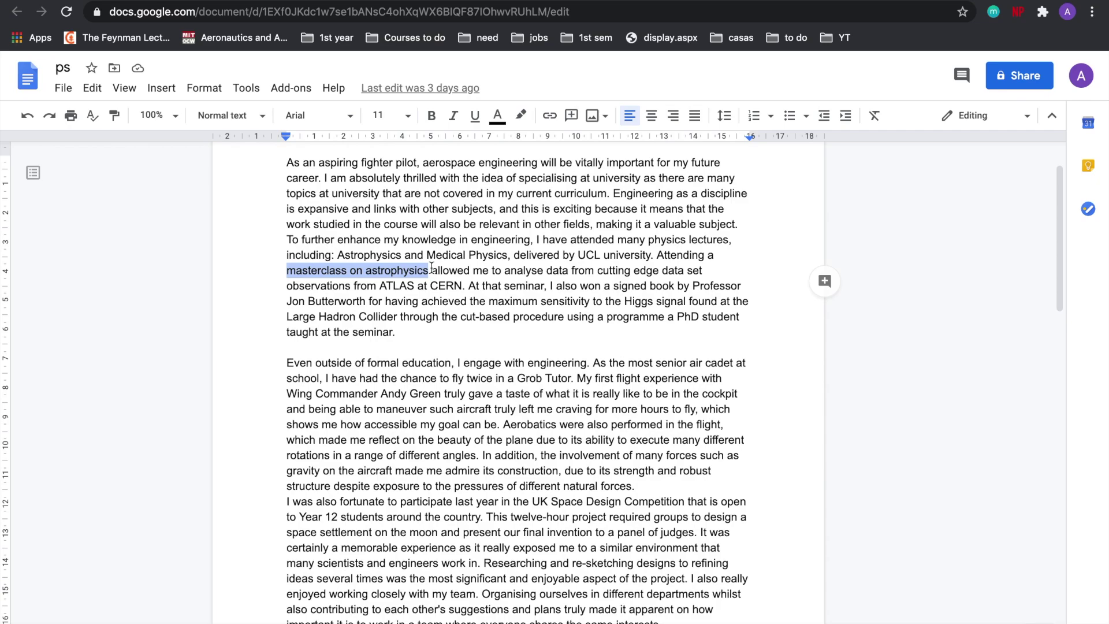
{"action": "scroll", "coordinate": [410, 346], "scroll_direction": "down", "scroll_amount": 3}
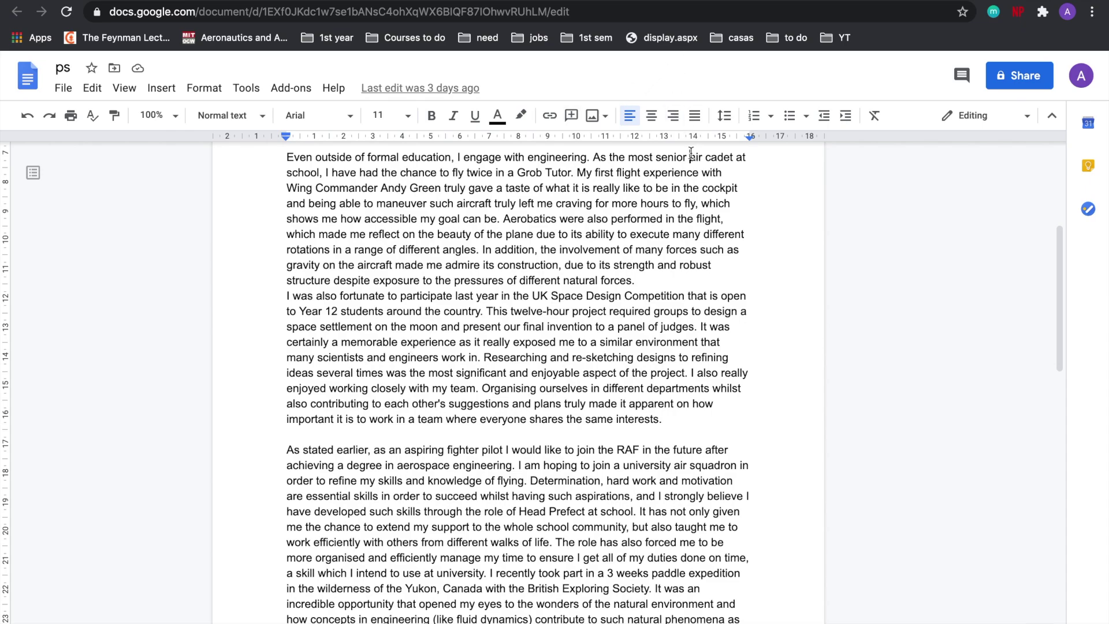
{"action": "left_click_drag", "start_coordinate": [690, 157], "coordinate": [738, 309]}
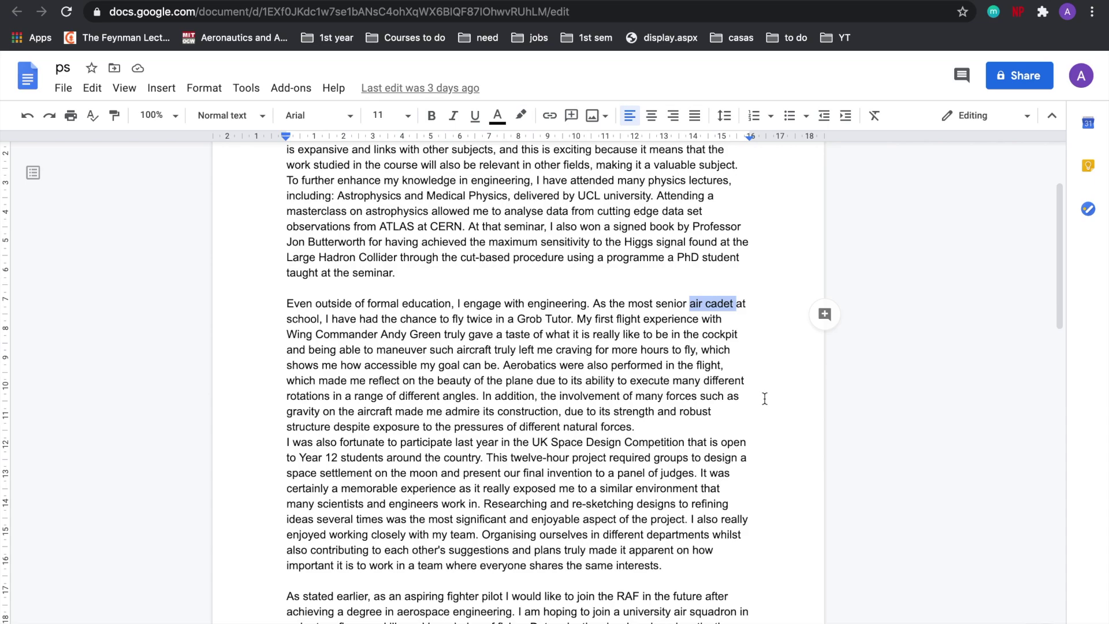
{"action": "scroll", "coordinate": [764, 399], "scroll_direction": "down", "scroll_amount": 4}
{"action": "left_click_drag", "start_coordinate": [532, 294], "coordinate": [686, 294]}
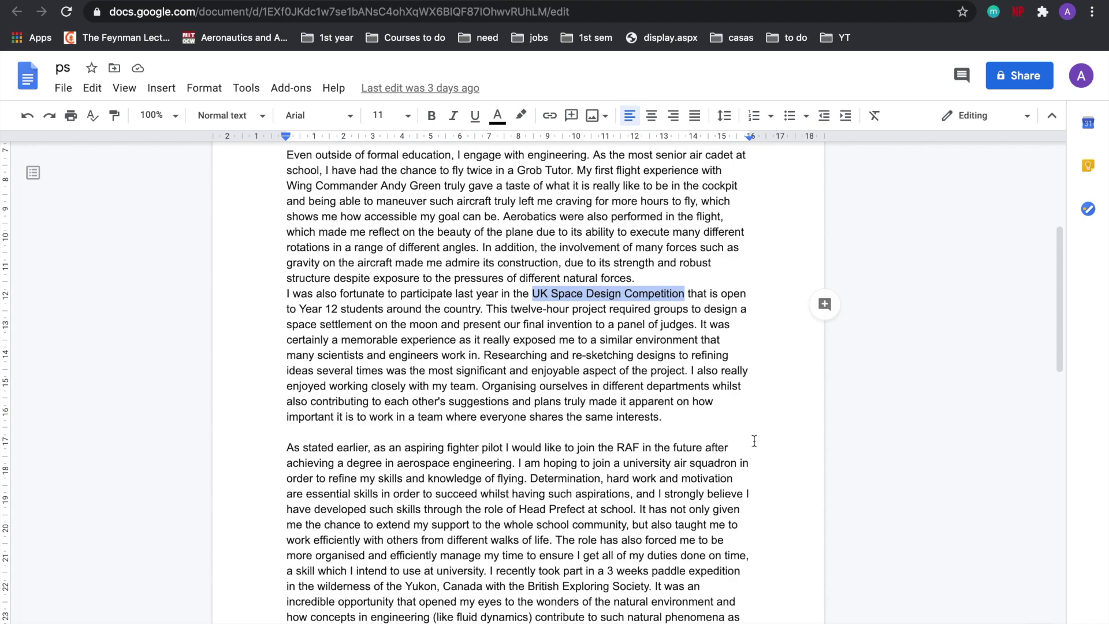
{"action": "scroll", "coordinate": [754, 441], "scroll_direction": "down", "scroll_amount": 1}
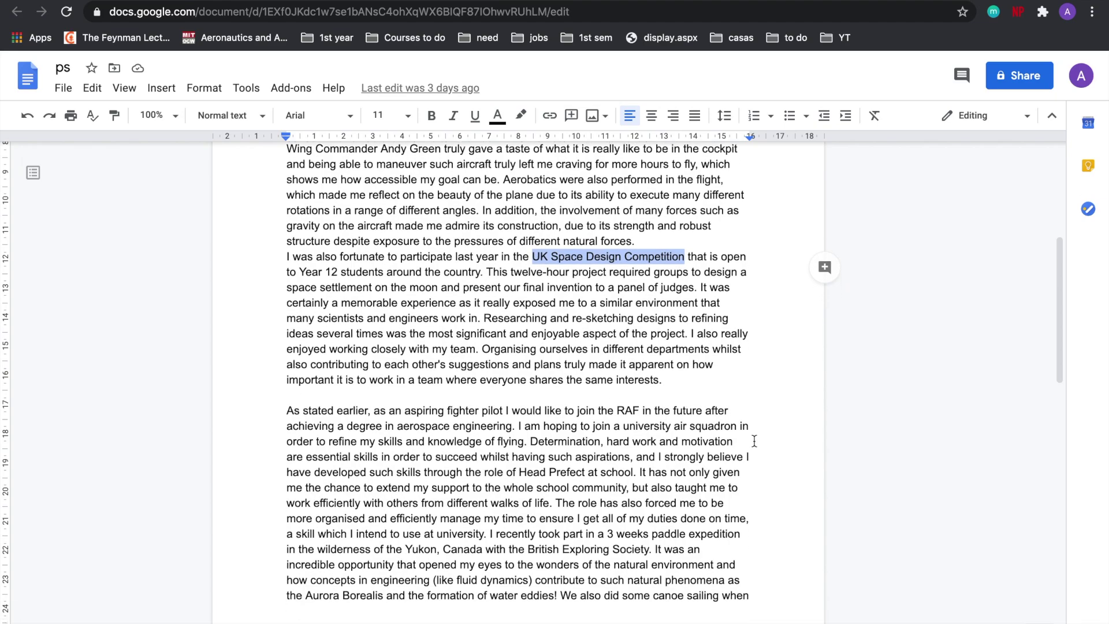
{"action": "left_click", "coordinate": [705, 375]}
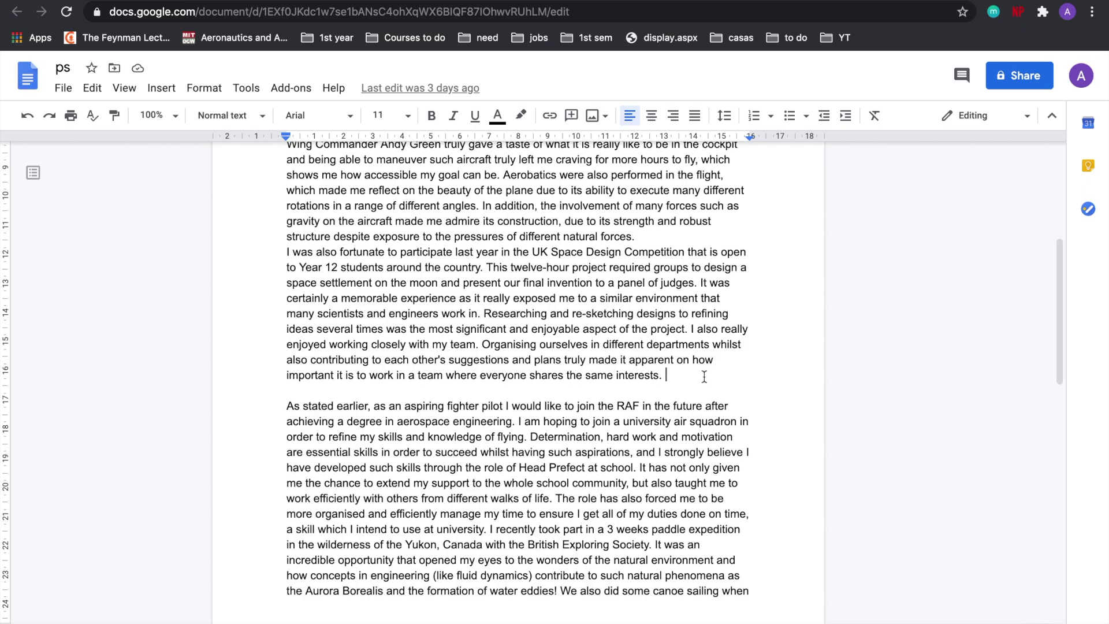
{"action": "scroll", "coordinate": [703, 375], "scroll_direction": "down", "scroll_amount": 5}
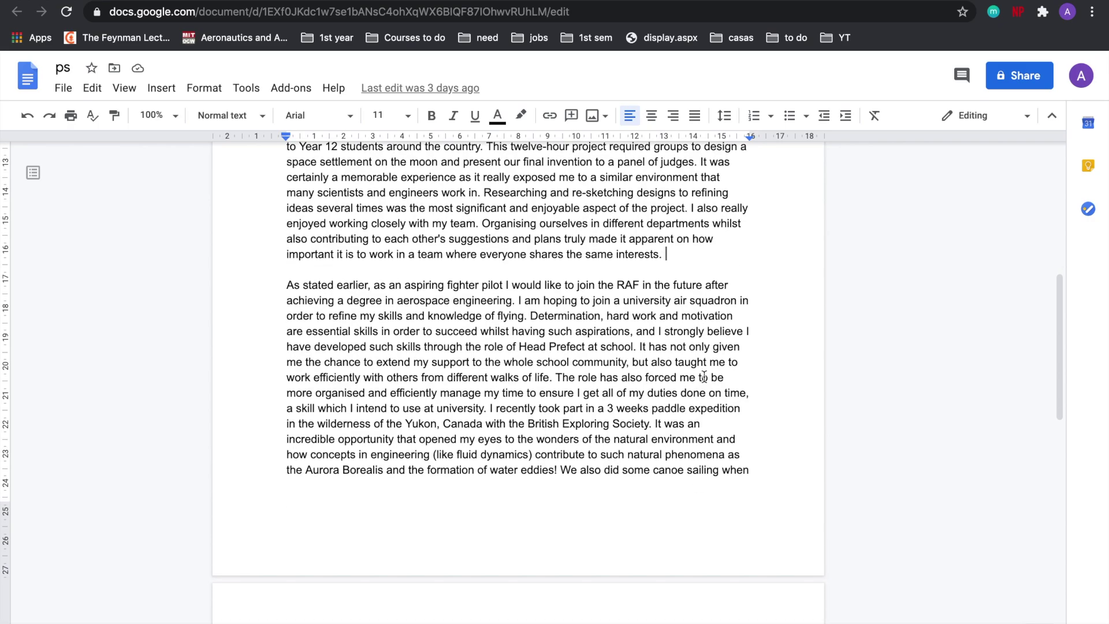
{"action": "scroll", "coordinate": [703, 376], "scroll_direction": "up", "scroll_amount": 8}
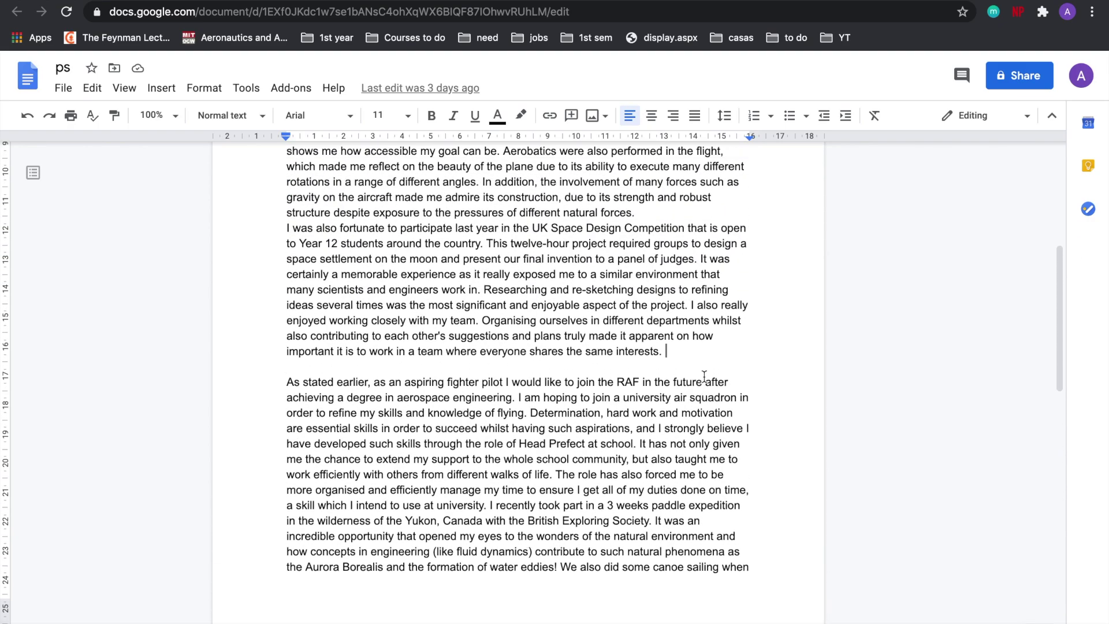
{"action": "scroll", "coordinate": [704, 377], "scroll_direction": "up", "scroll_amount": 4}
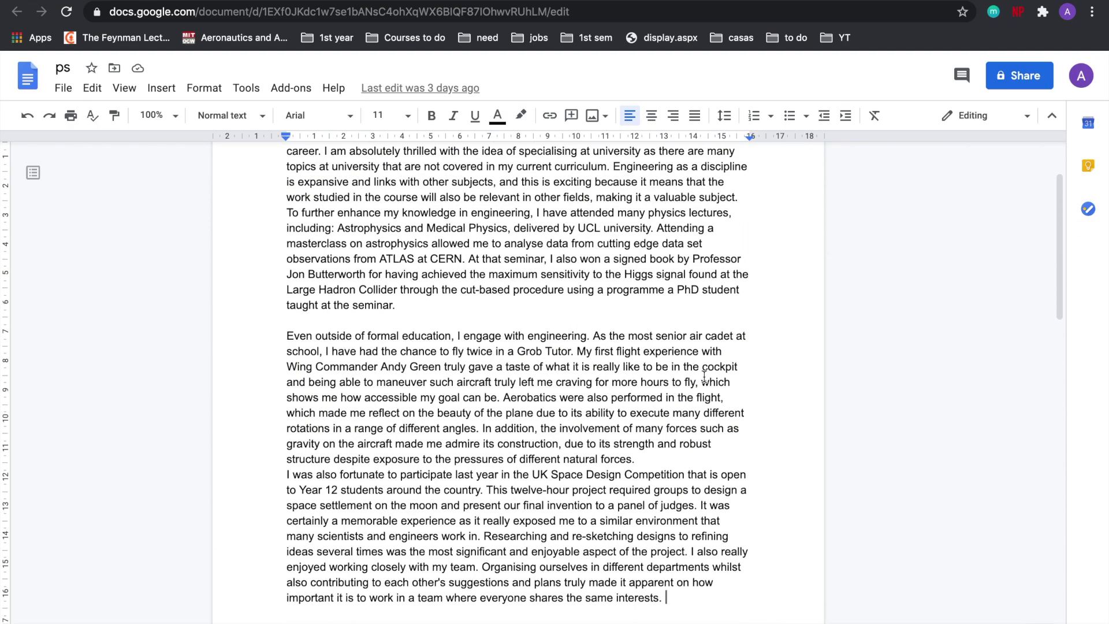
{"action": "scroll", "coordinate": [703, 377], "scroll_direction": "up", "scroll_amount": 1}
{"action": "scroll", "coordinate": [703, 375], "scroll_direction": "down", "scroll_amount": 5}
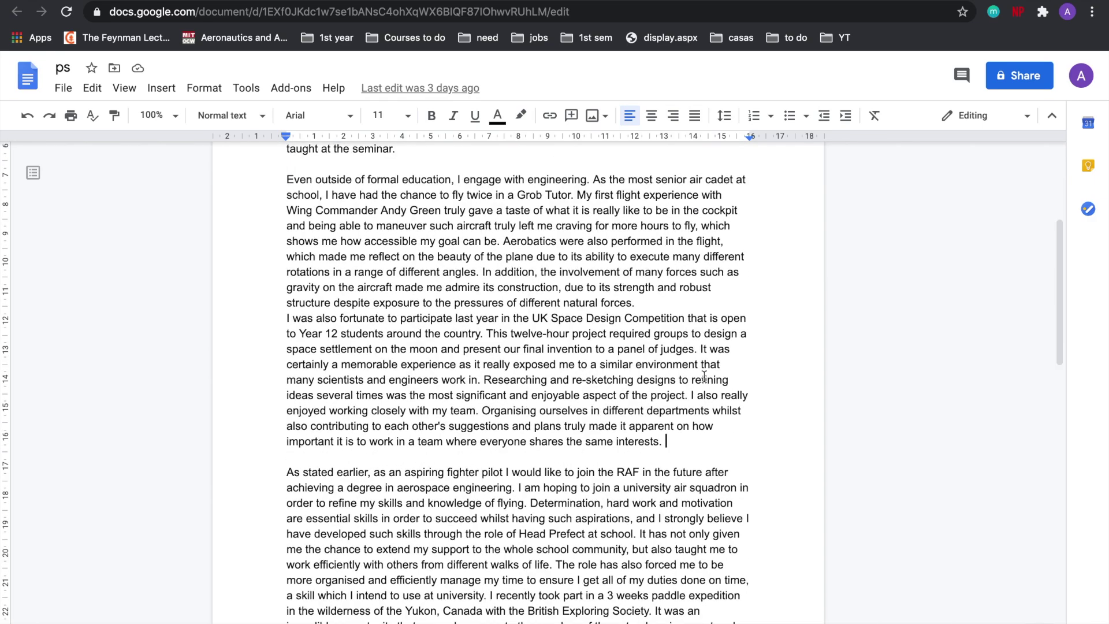
{"action": "scroll", "coordinate": [703, 376], "scroll_direction": "down", "scroll_amount": 4}
{"action": "scroll", "coordinate": [704, 376], "scroll_direction": "down", "scroll_amount": 2}
{"action": "scroll", "coordinate": [703, 376], "scroll_direction": "down", "scroll_amount": 2}
{"action": "scroll", "coordinate": [703, 376], "scroll_direction": "down", "scroll_amount": 1}
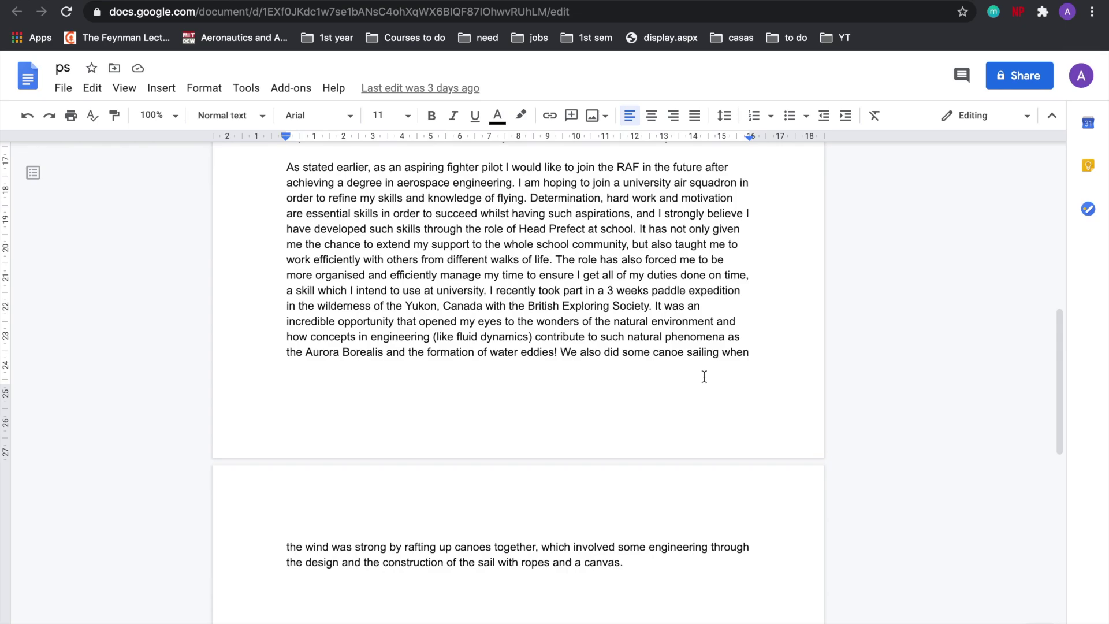
{"action": "scroll", "coordinate": [703, 376], "scroll_direction": "up", "scroll_amount": 1}
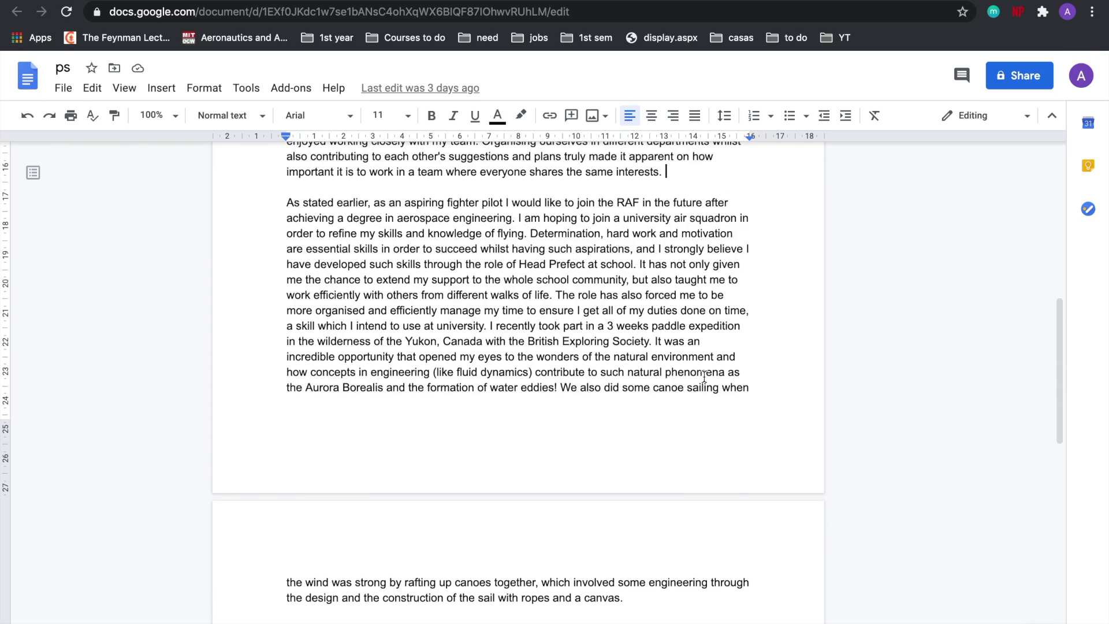
{"action": "scroll", "coordinate": [703, 376], "scroll_direction": "down", "scroll_amount": 1}
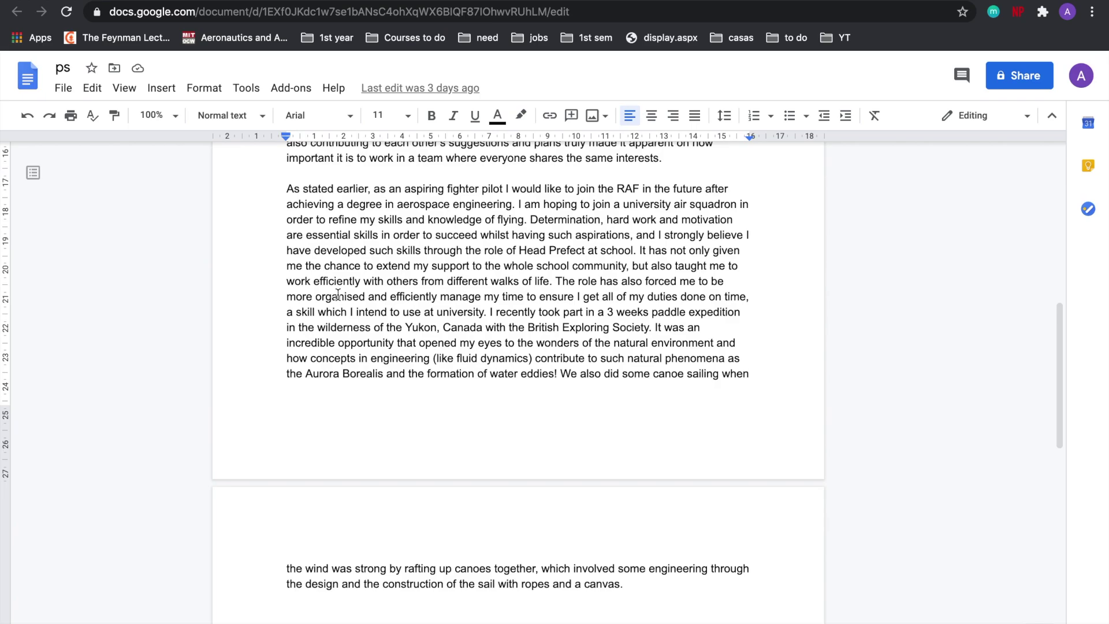
{"action": "scroll", "coordinate": [337, 295], "scroll_direction": "down", "scroll_amount": 1}
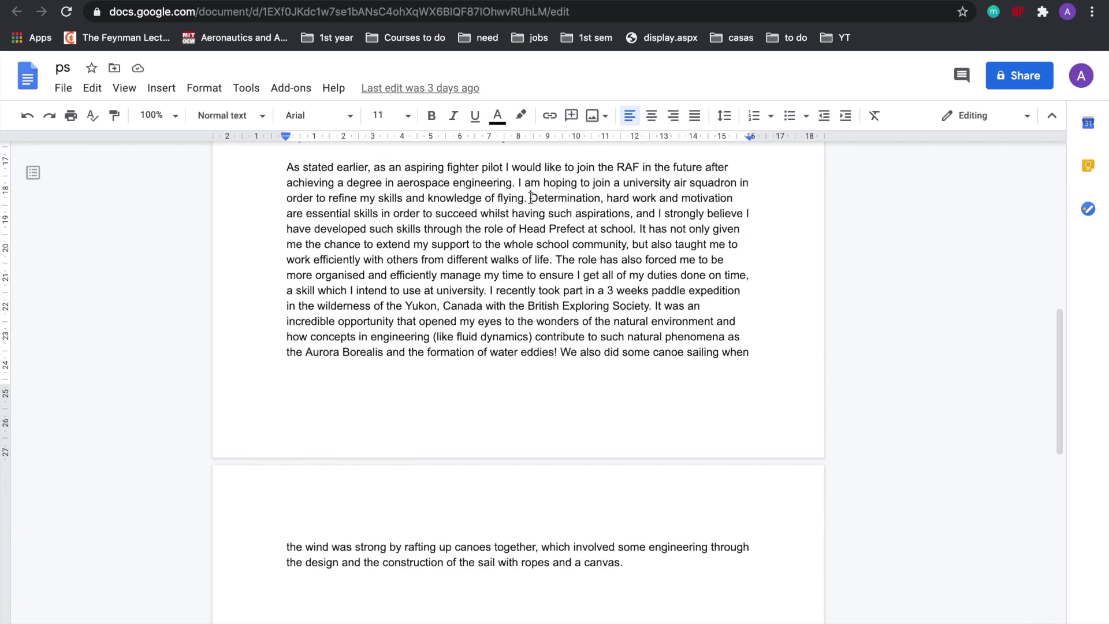
{"action": "left_click_drag", "start_coordinate": [531, 198], "coordinate": [654, 199]}
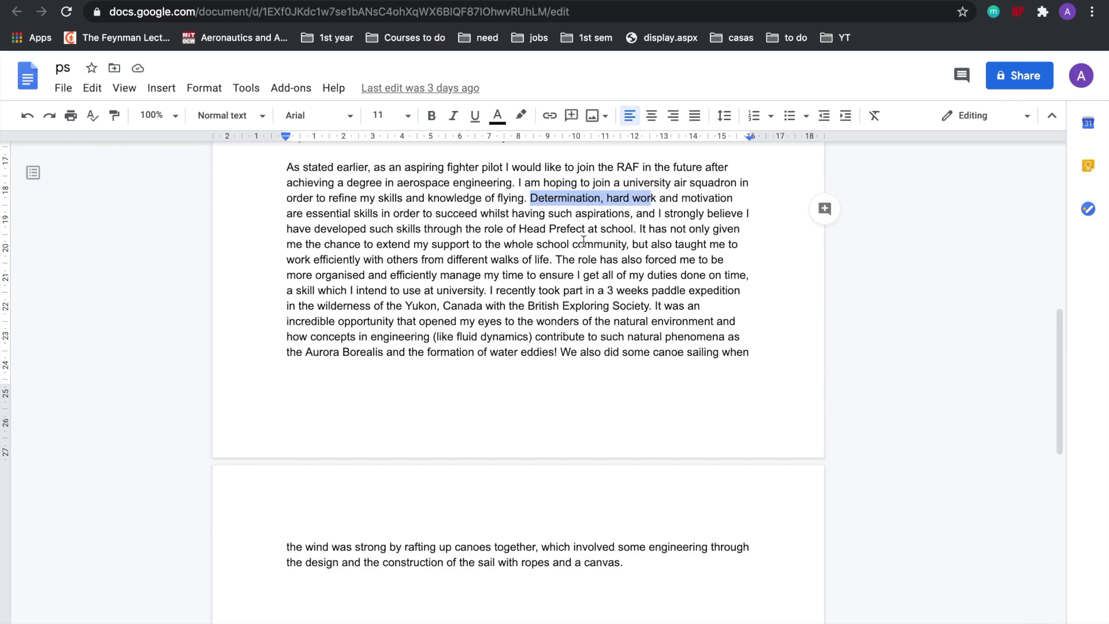
{"action": "left_click_drag", "start_coordinate": [519, 229], "coordinate": [638, 232]}
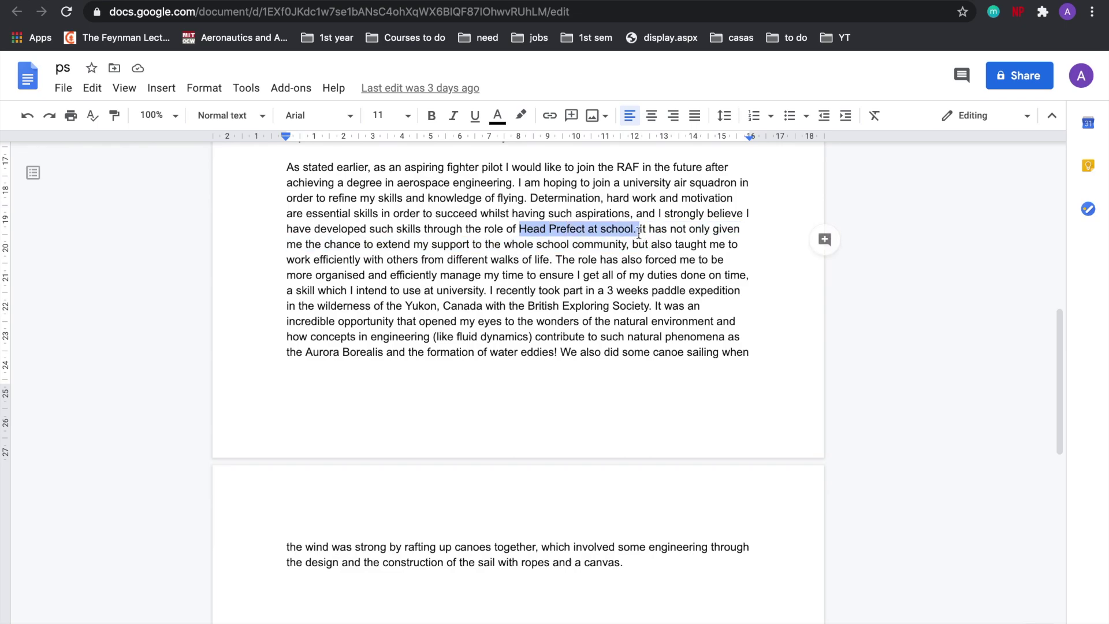
{"action": "scroll", "coordinate": [638, 233], "scroll_direction": "up", "scroll_amount": 5}
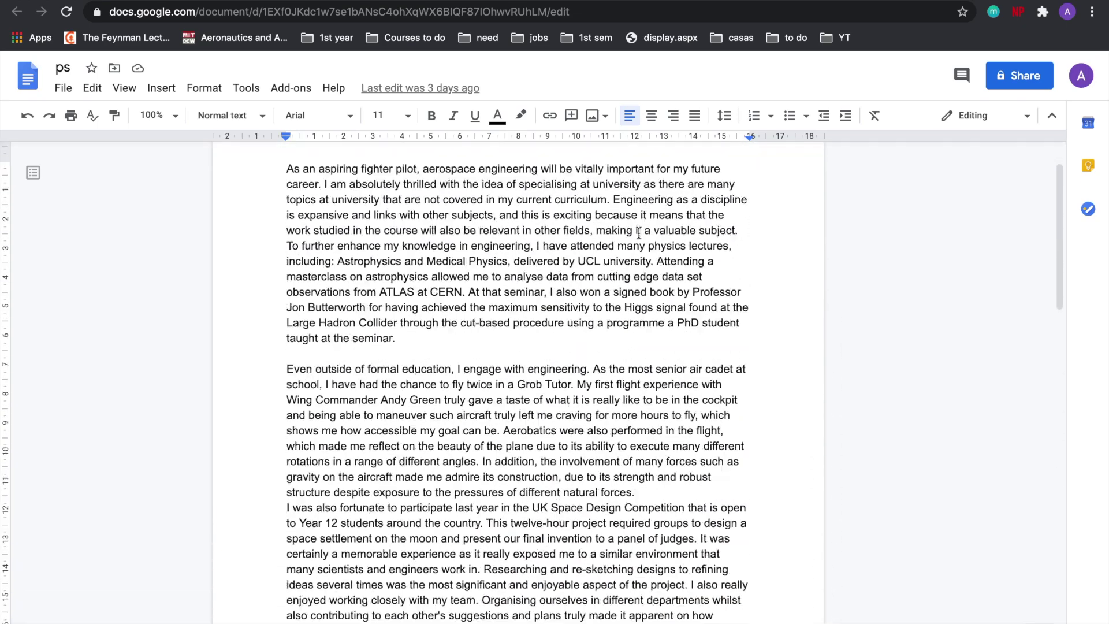
{"action": "scroll", "coordinate": [639, 232], "scroll_direction": "down", "scroll_amount": 5}
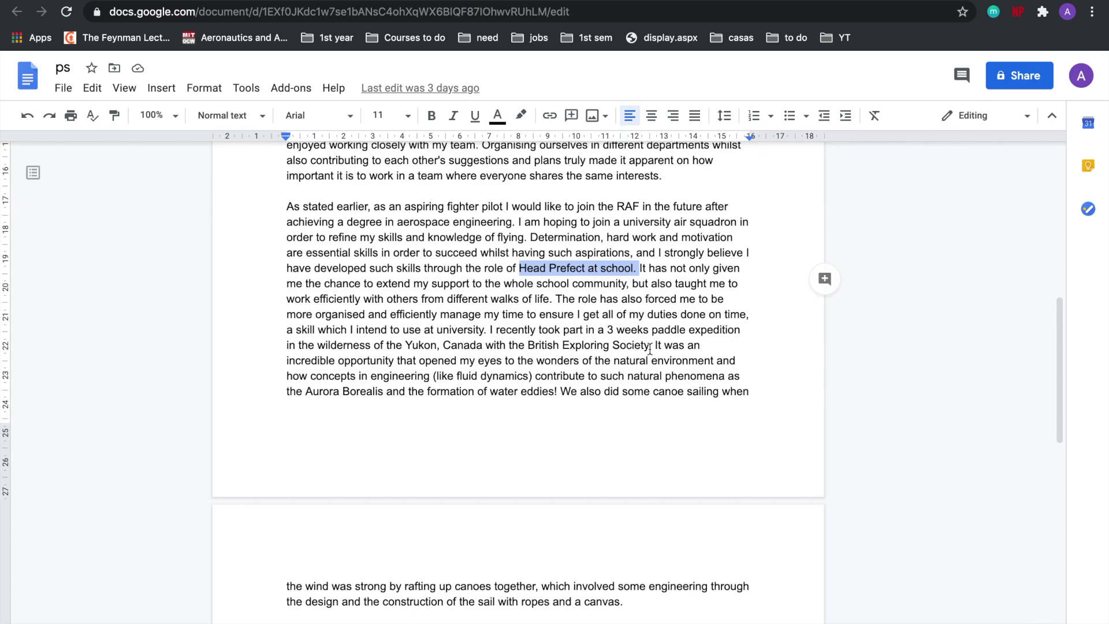
{"action": "left_click", "coordinate": [443, 343]}
Select the word 'Canada' in the statement
{"action": "mouse_move", "coordinate": [443, 343]}
{"action": "left_mouse_down"}
{"action": "mouse_move", "coordinate": [491, 346]}
{"action": "mouse_move", "coordinate": [483, 344]}
{"action": "left_mouse_up"}
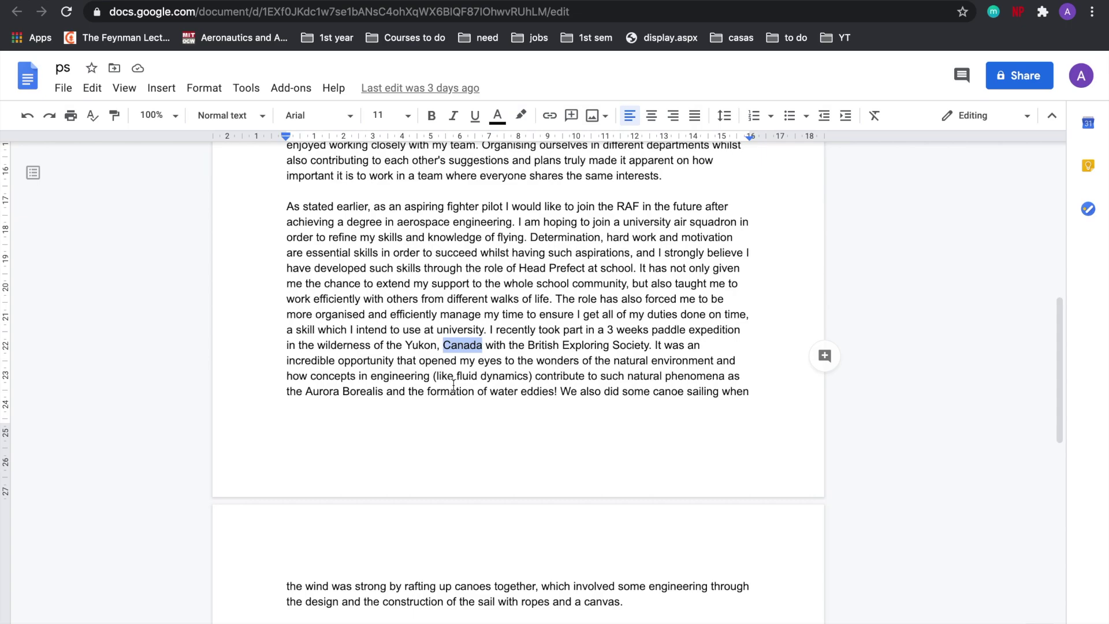
{"action": "scroll", "coordinate": [452, 386], "scroll_direction": "down", "scroll_amount": 3}
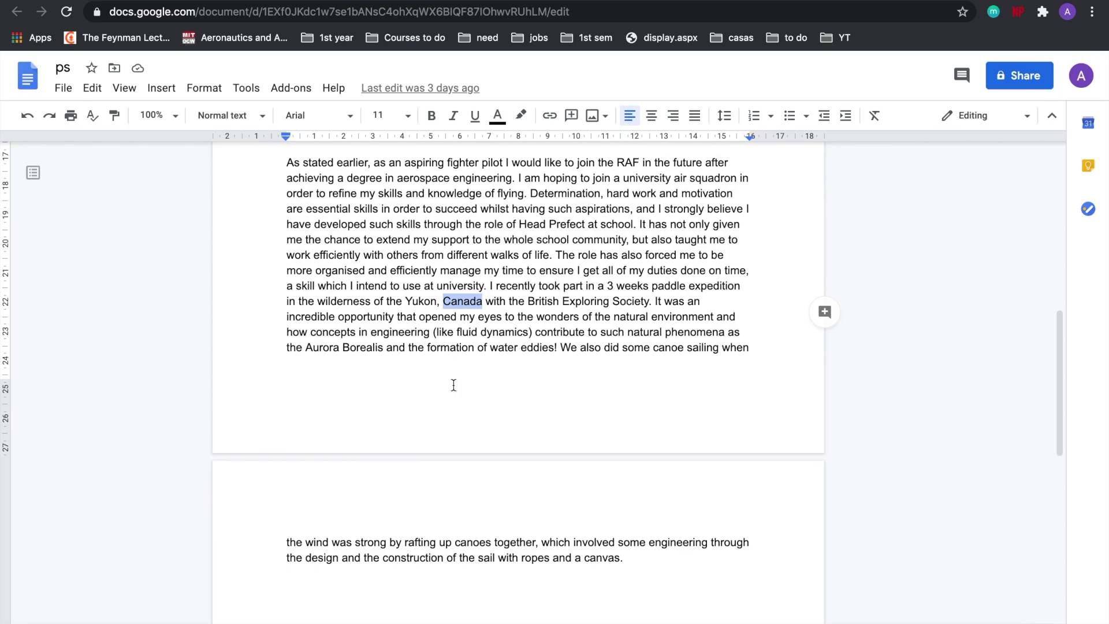
{"action": "scroll", "coordinate": [453, 385], "scroll_direction": "down", "scroll_amount": 2}
{"action": "scroll", "coordinate": [453, 386], "scroll_direction": "down", "scroll_amount": 2}
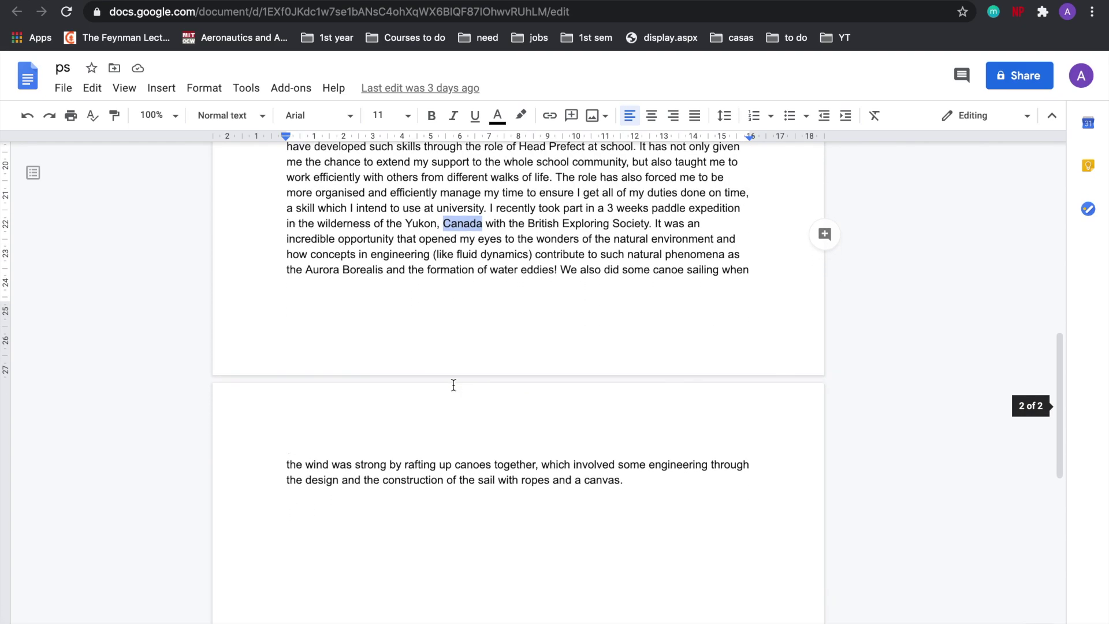